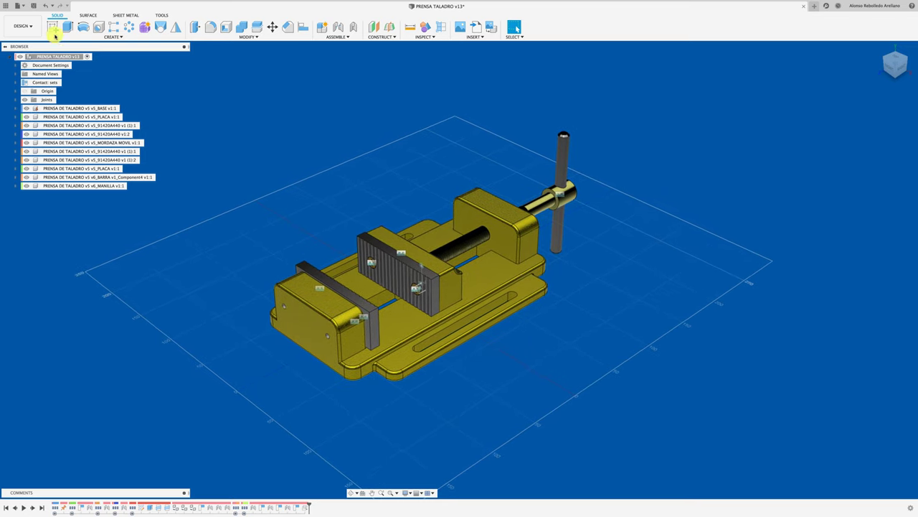
# - Save the PRENSA TALADRO vise model as a new version with the description 'User Saved'
pyautogui.click(33, 6)
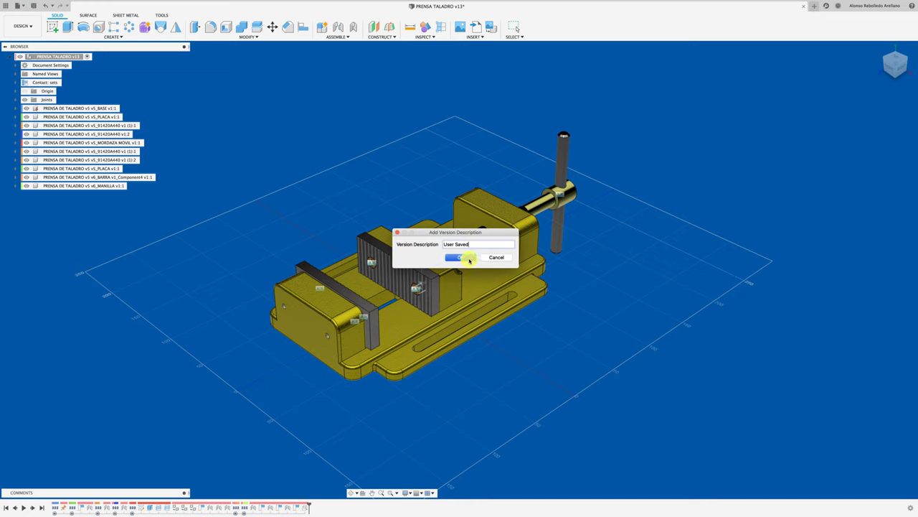
pyautogui.click(470, 261)
# - Create a new A3 ISO drawing in millimetres of the full vise assembly from the design
pyautogui.click(33, 27)
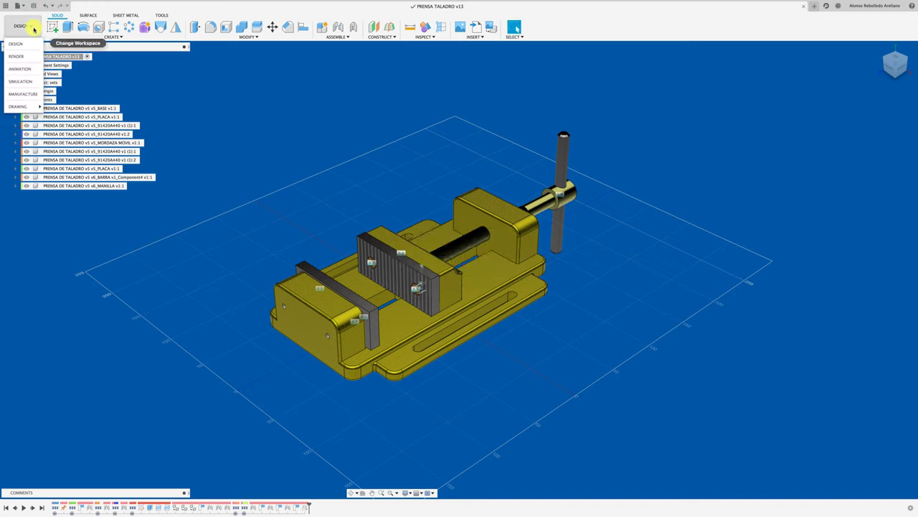
pyautogui.click(66, 107)
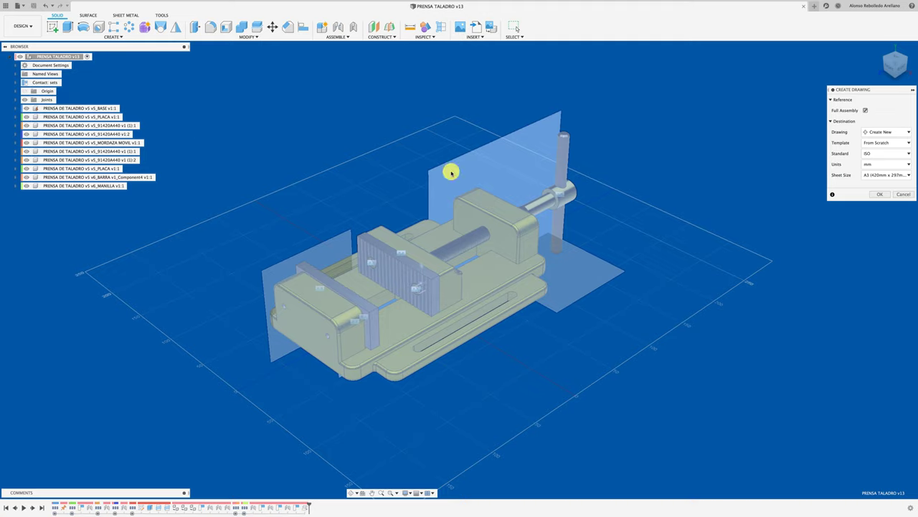
pyautogui.click(880, 196)
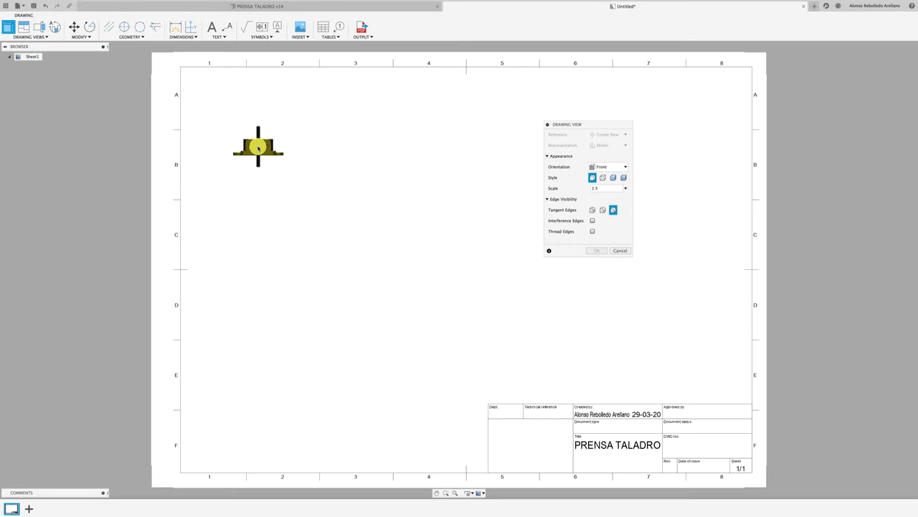
# - Place the front base view near the sheet's top left at 1:2 scale with adjusted tangent edges
pyautogui.click(257, 146)
pyautogui.click(625, 189)
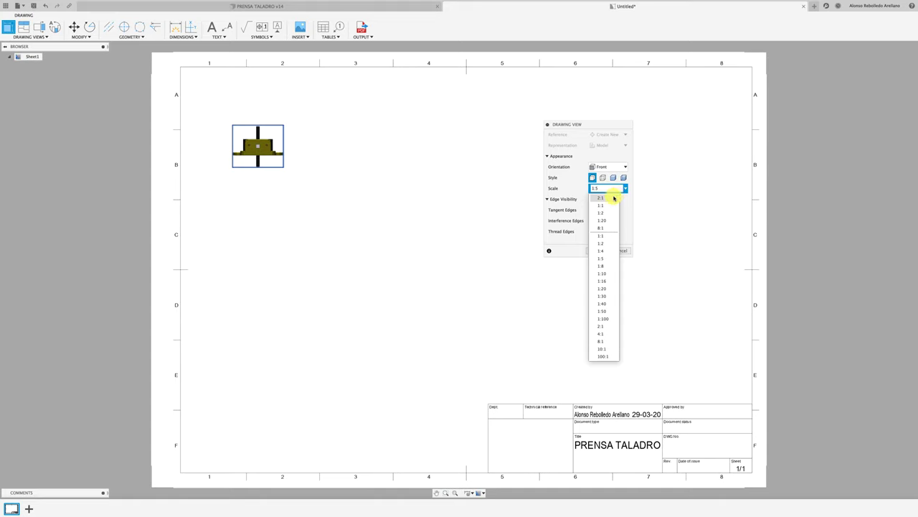
pyautogui.click(613, 198)
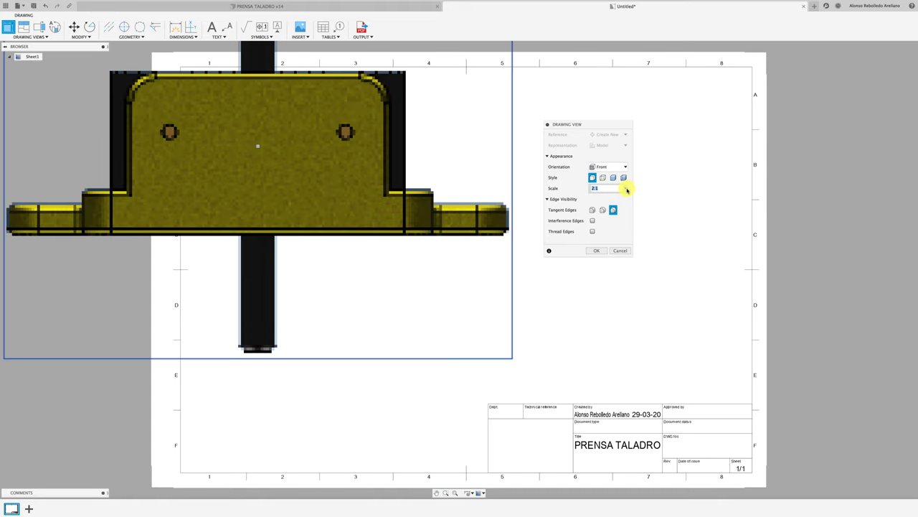
pyautogui.click(626, 189)
pyautogui.click(608, 206)
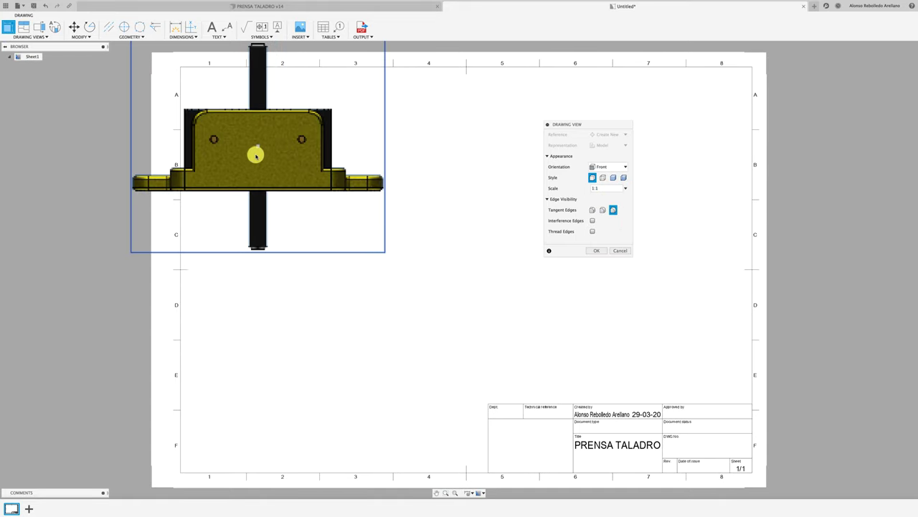
pyautogui.click(626, 189)
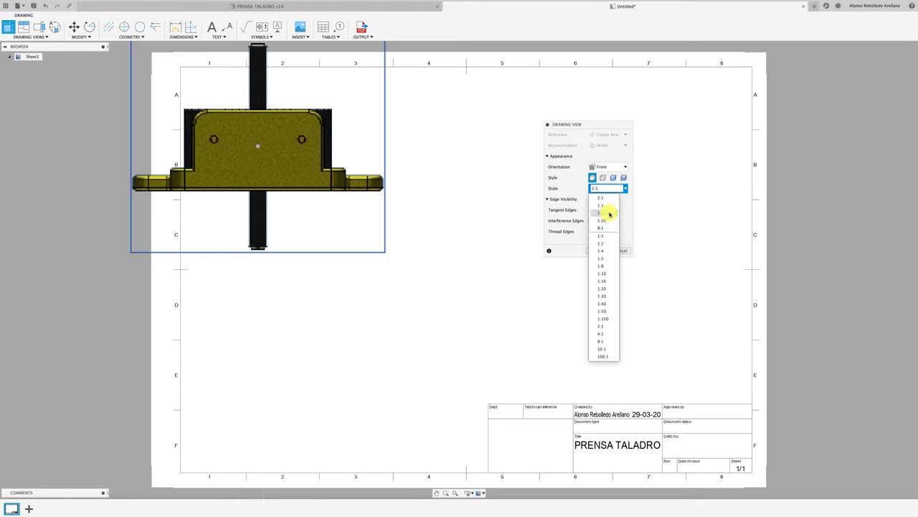
pyautogui.click(610, 213)
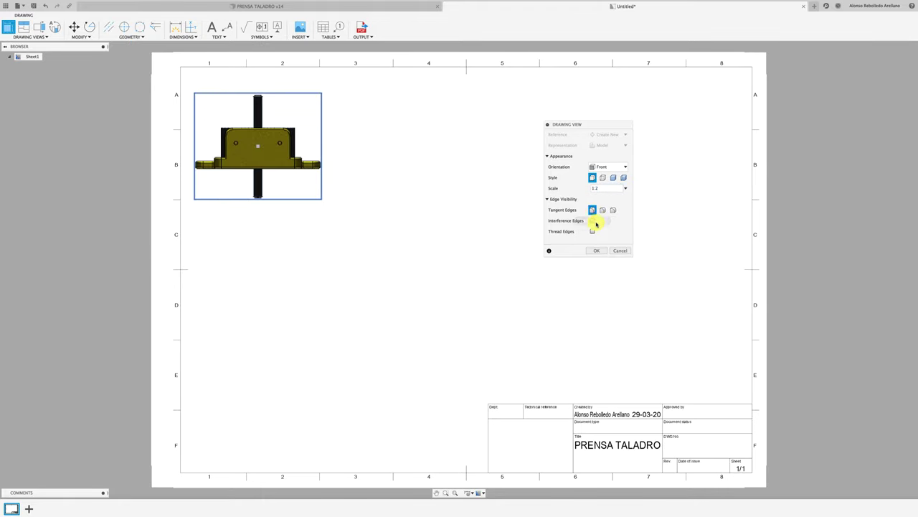
pyautogui.click(597, 250)
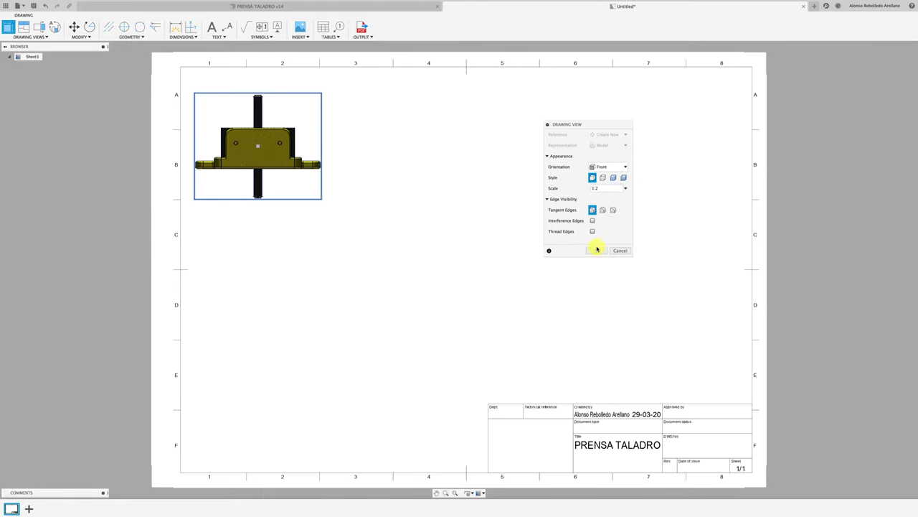
# - Move the front view slightly down and right on the sheet
pyautogui.click(314, 193)
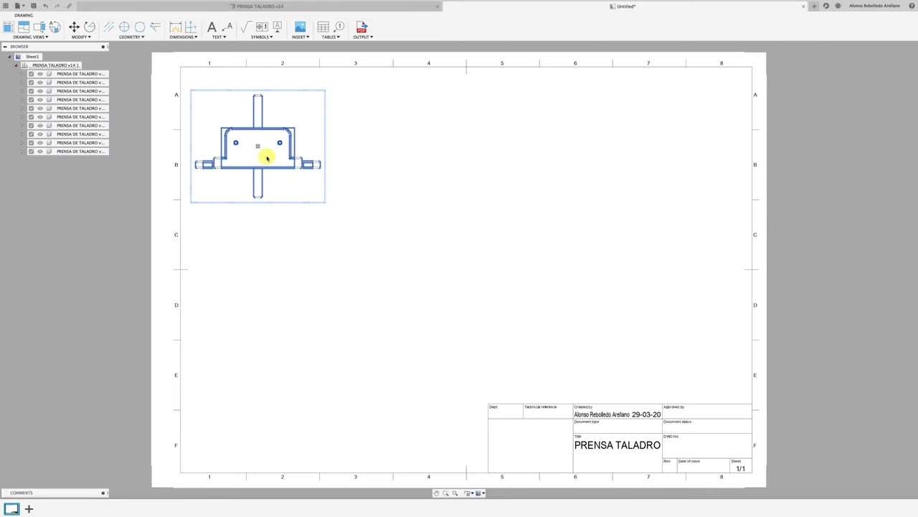
pyautogui.moveTo(259, 149); pyautogui.dragTo(293, 180)
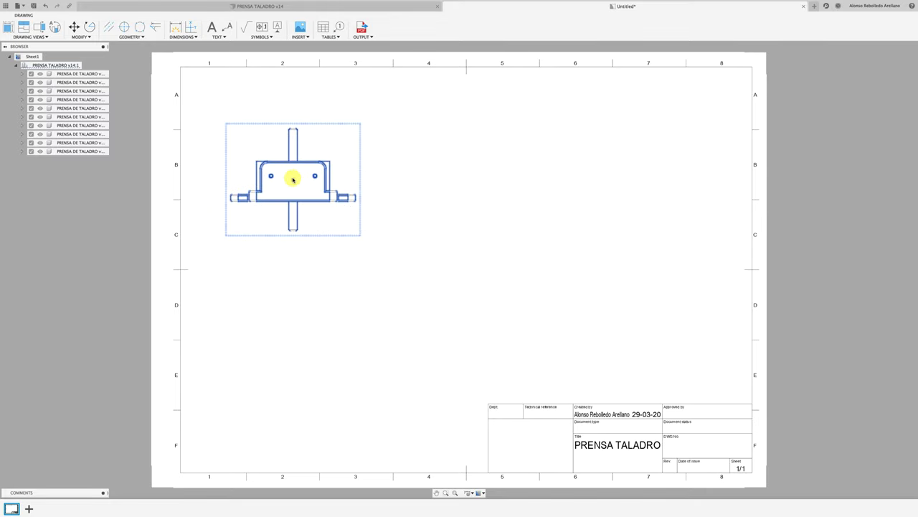
pyautogui.scroll(3, 263, 125)
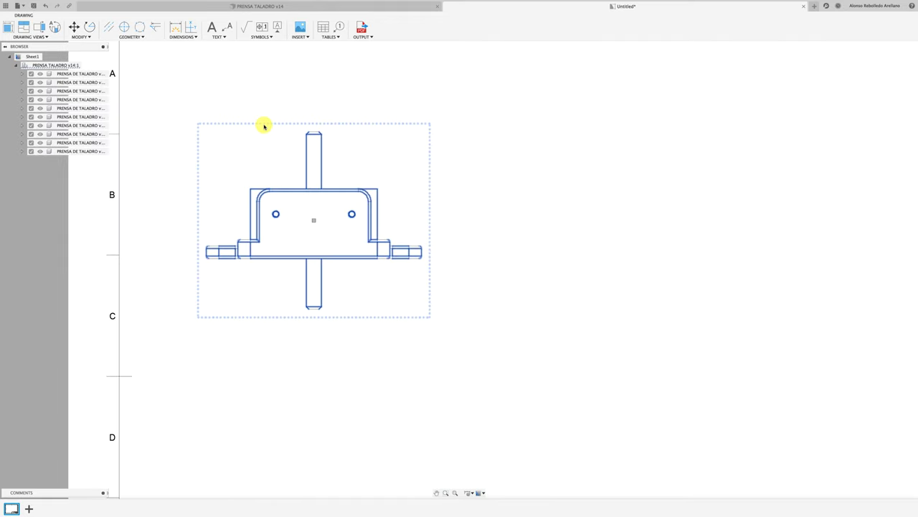
# - Cut section A-A vertically through the front view's centre and place it to the right
pyautogui.click(40, 26)
pyautogui.scroll(2, 294, 128)
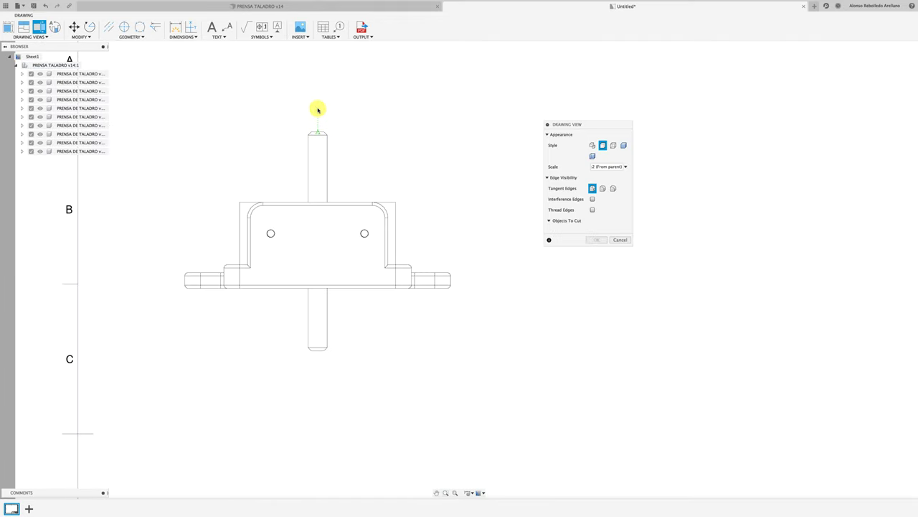
pyautogui.click(318, 108)
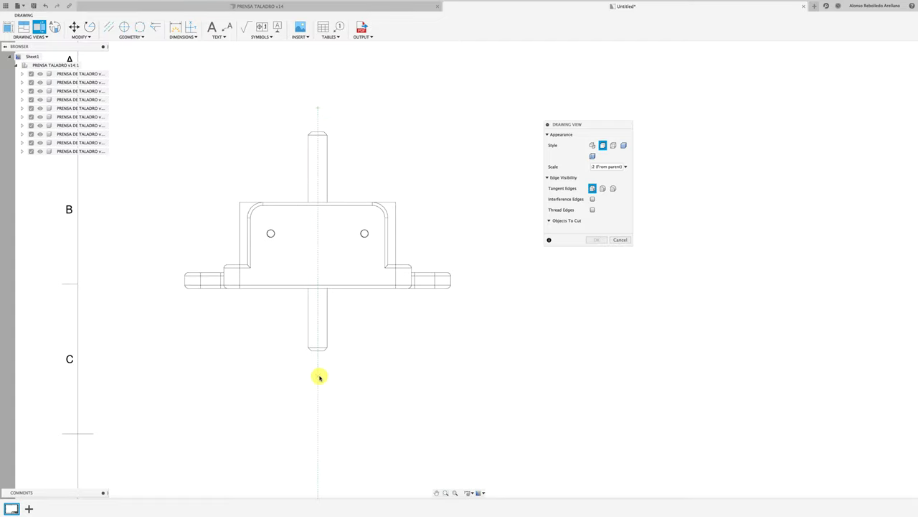
pyautogui.click(330, 376)
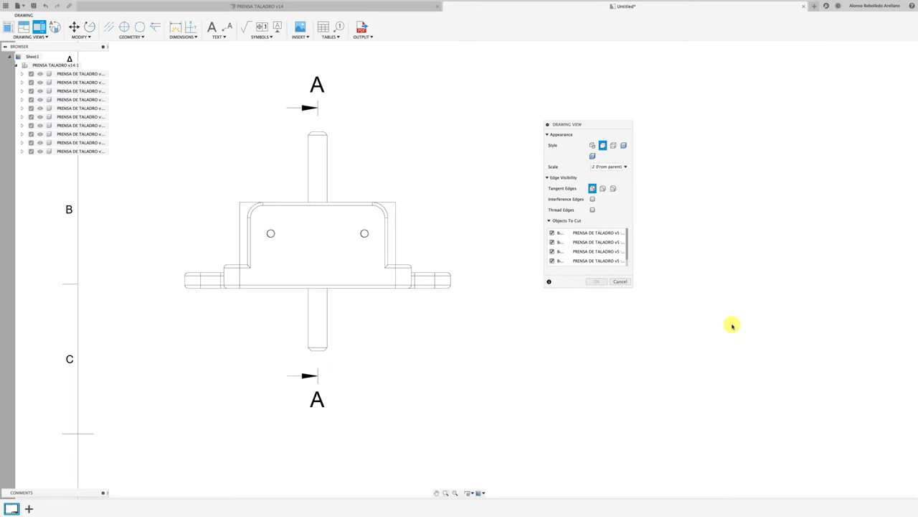
pyautogui.click(753, 325)
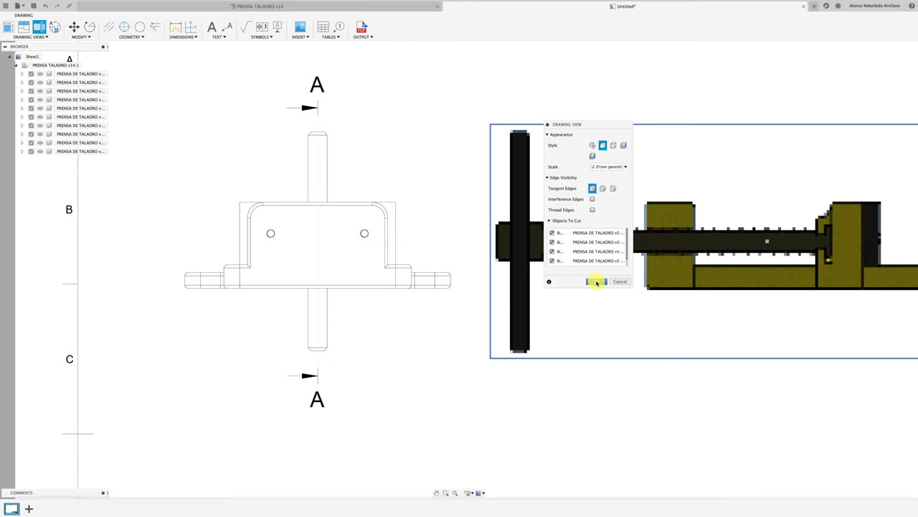
pyautogui.click(596, 282)
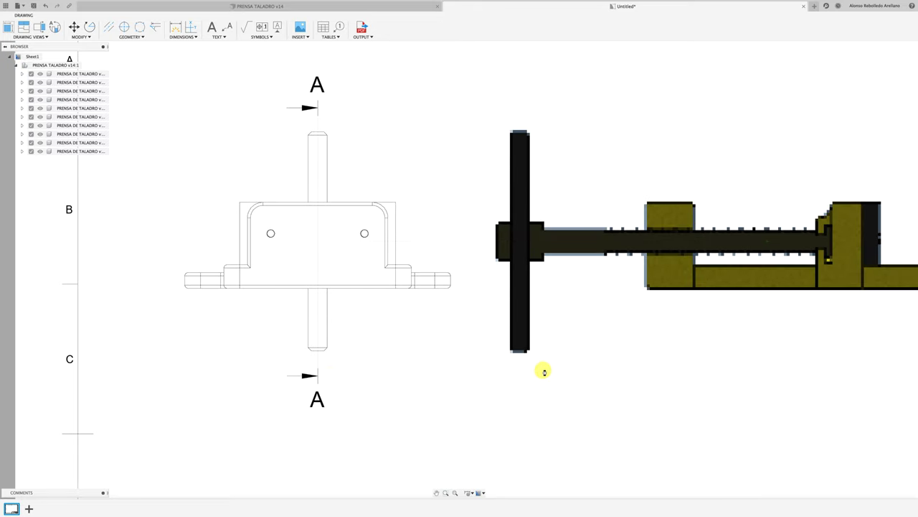
pyautogui.scroll(-3, 543, 371)
pyautogui.scroll(-3, 543, 371)
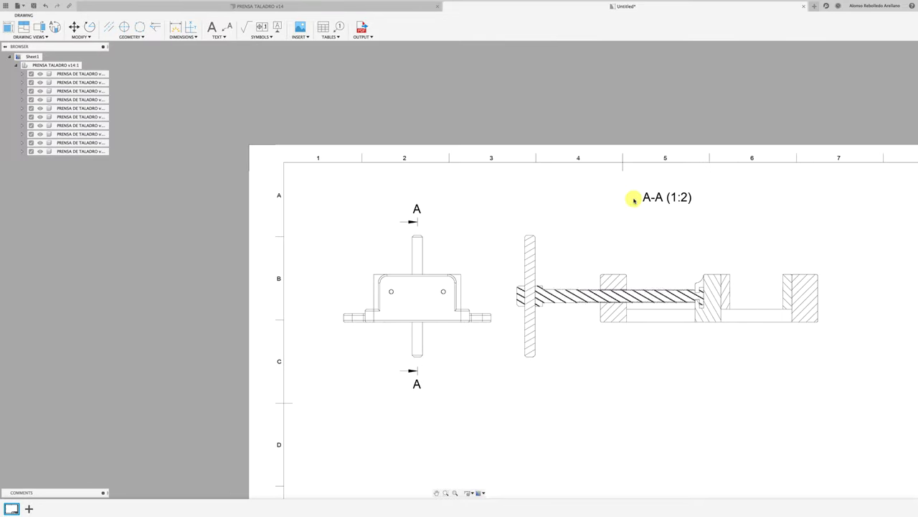
# - Change the jaw-block hatching in section A-A to a 0.3 scale factor
pyautogui.moveTo(685, 378); pyautogui.dragTo(569, 308, button='middle')
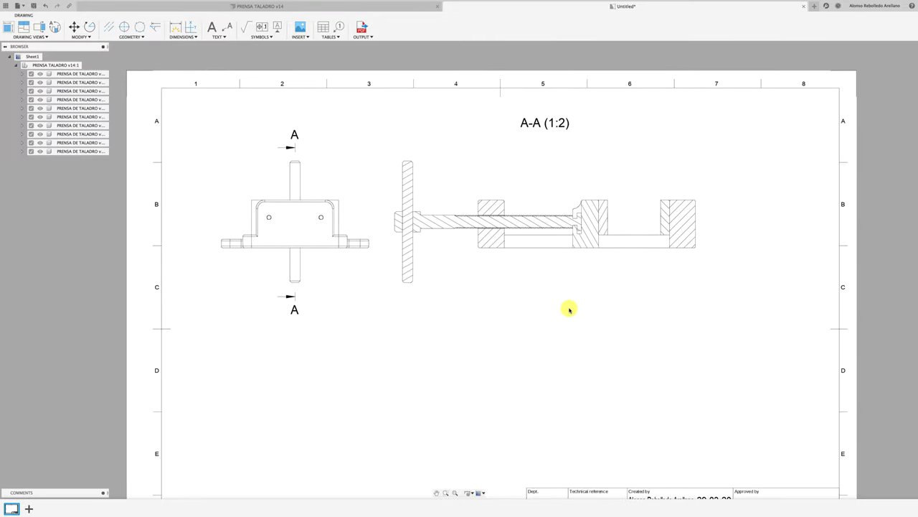
pyautogui.scroll(2, 491, 259)
pyautogui.scroll(2, 486, 258)
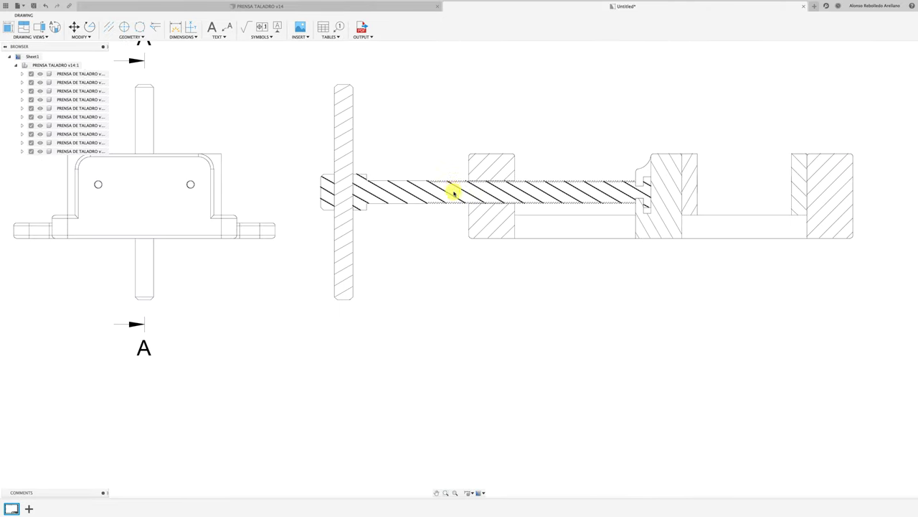
pyautogui.doubleClick(476, 175)
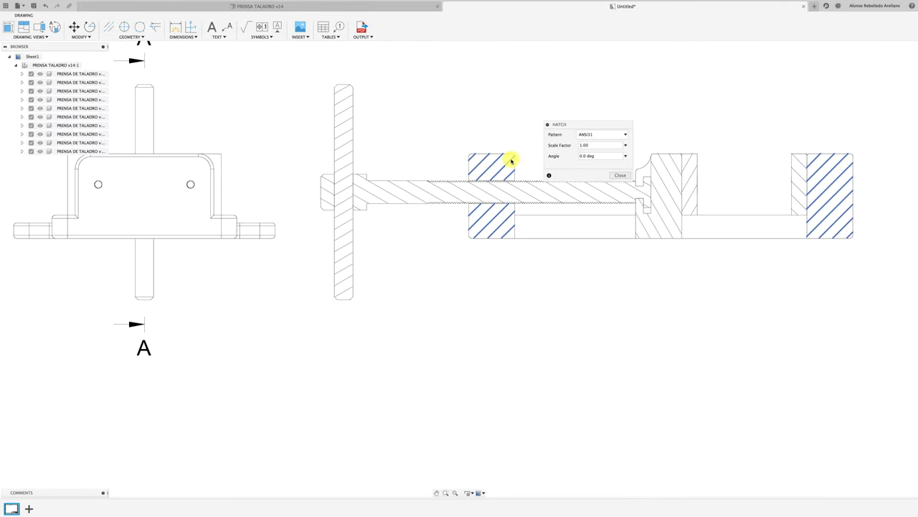
pyautogui.click(626, 146)
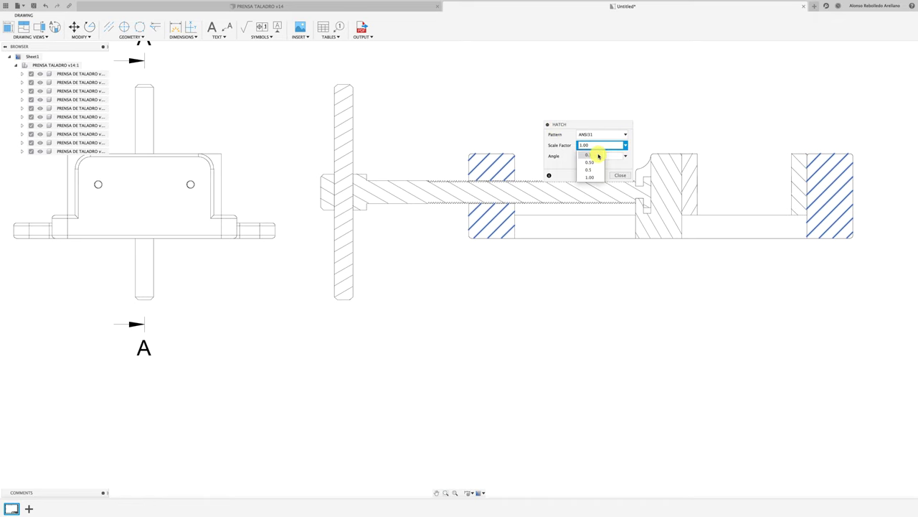
pyautogui.click(599, 156)
pyautogui.click(618, 175)
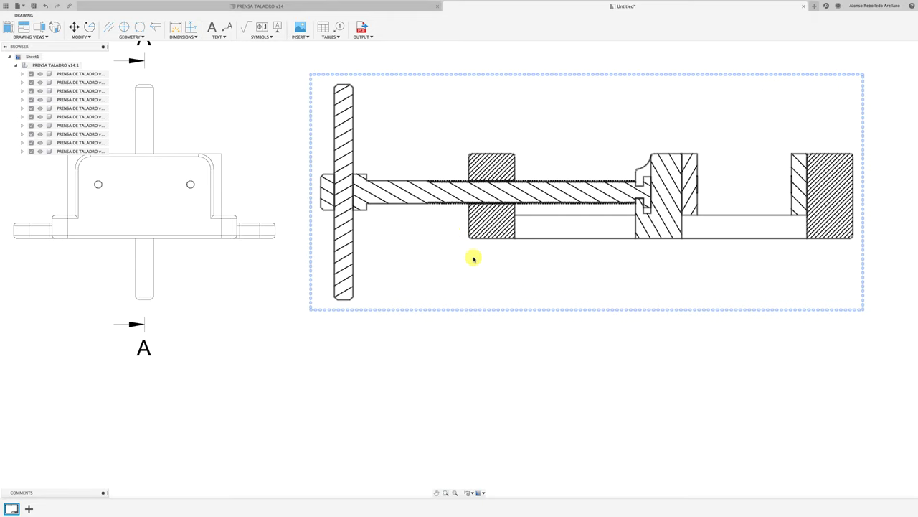
pyautogui.scroll(-2, 474, 259)
pyautogui.scroll(-2, 476, 273)
pyautogui.scroll(-1, 495, 304)
pyautogui.scroll(1, 505, 320)
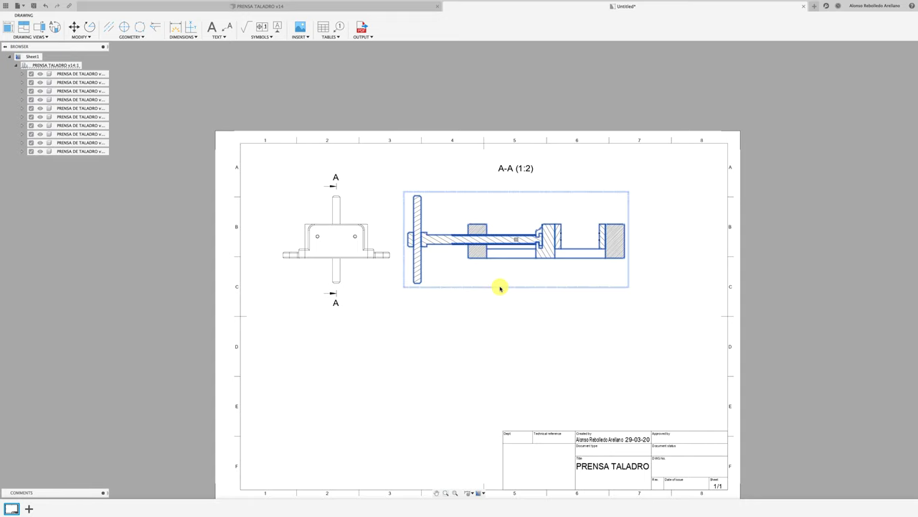
# - Add an isometric projected view from the section and move it below the section view
pyautogui.click(24, 27)
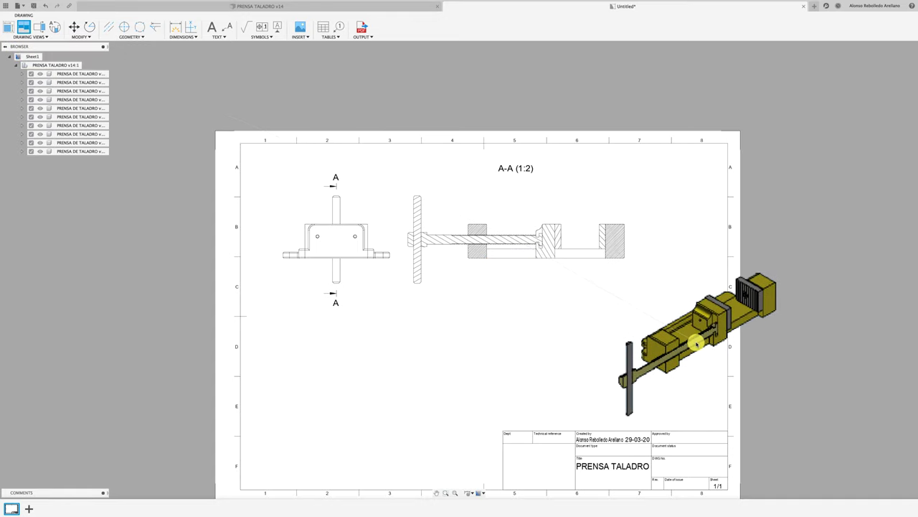
pyautogui.click(697, 345)
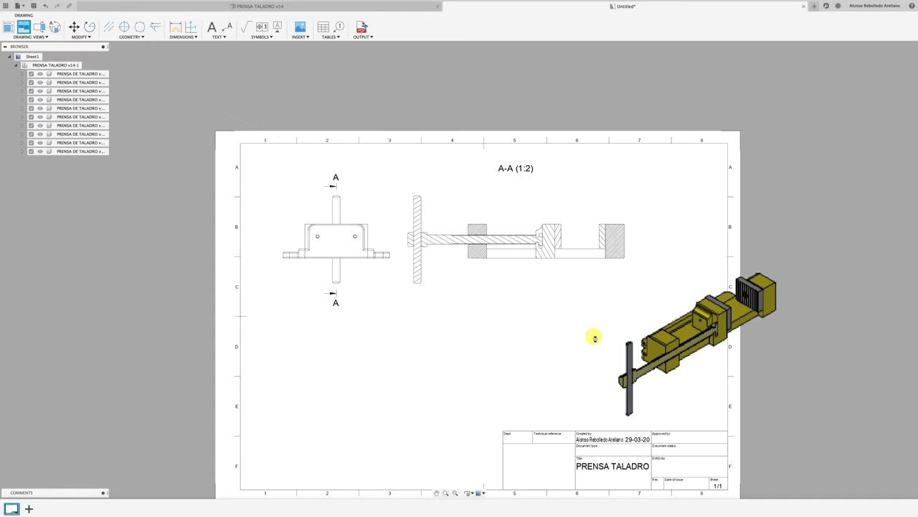
pyautogui.press('Return')
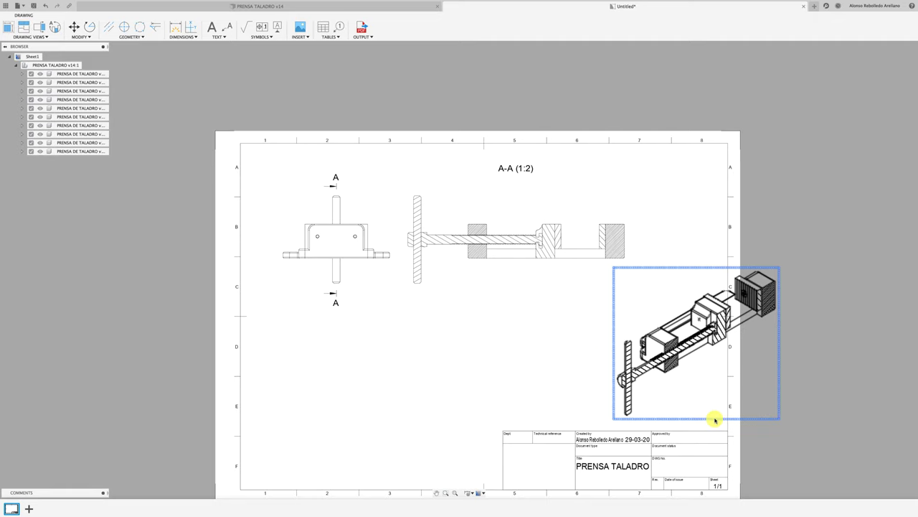
pyautogui.click(701, 347)
pyautogui.moveTo(694, 344); pyautogui.dragTo(534, 351)
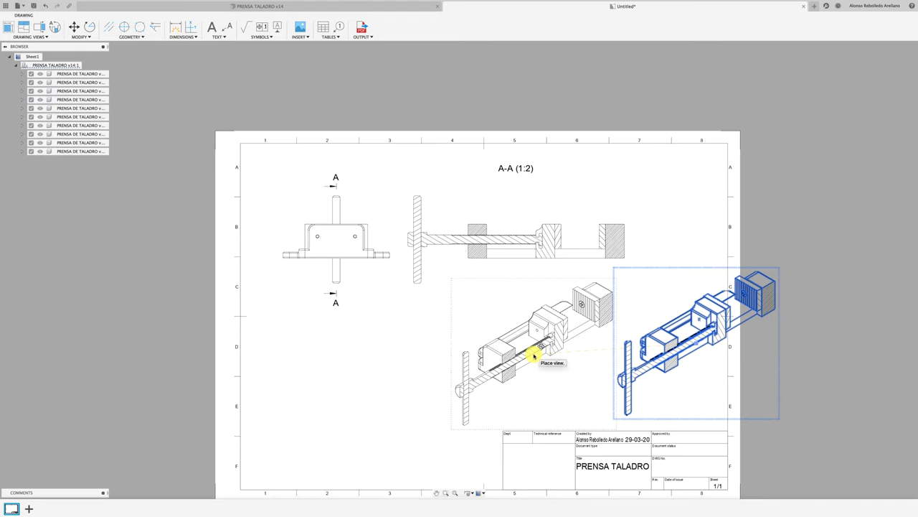
pyautogui.click(537, 352)
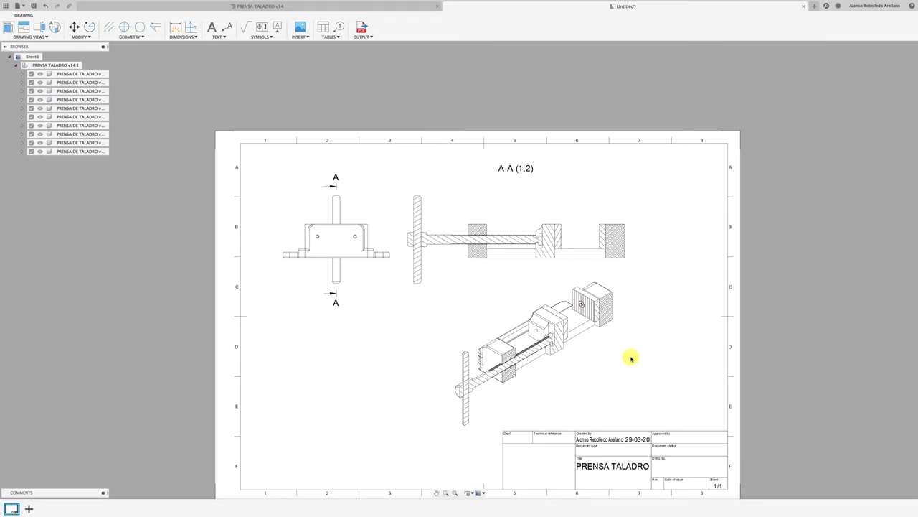
pyautogui.scroll(1, 593, 346)
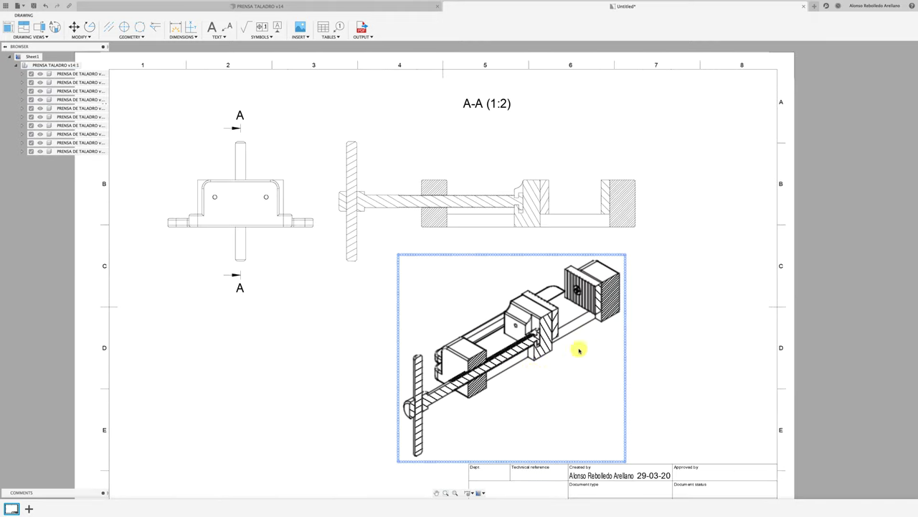
pyautogui.scroll(3, 503, 354)
pyautogui.scroll(3, 474, 358)
pyautogui.scroll(-2, 473, 358)
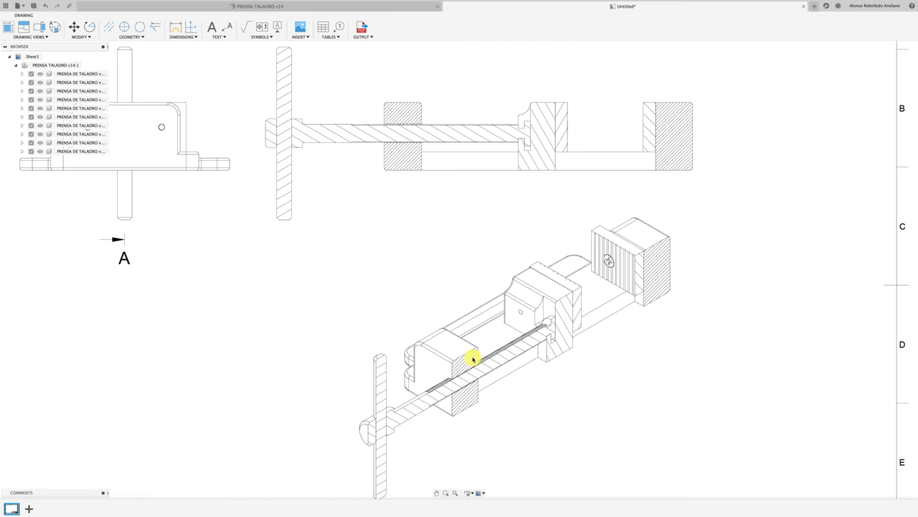
pyautogui.scroll(-3, 681, 382)
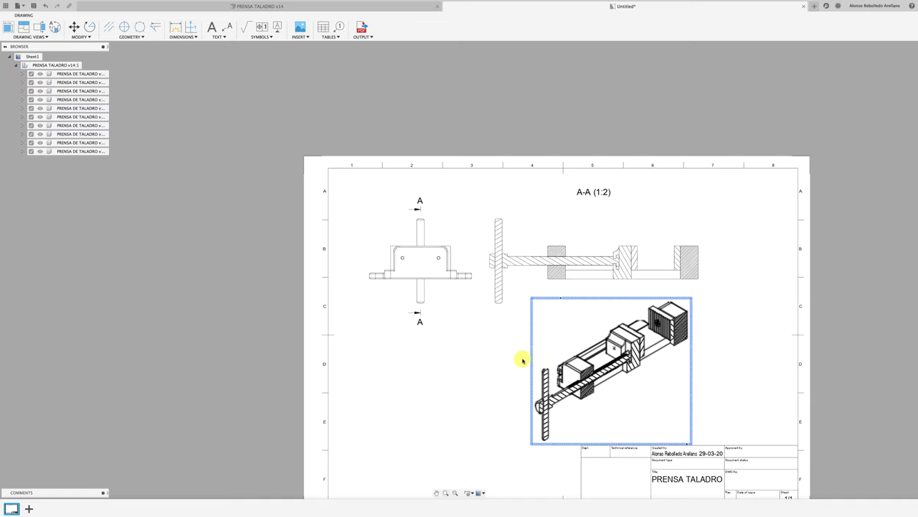
# - Delete the isometric view and the A-A section view, leaving the front view selected
pyautogui.click(532, 357)
pyautogui.press('Delete')
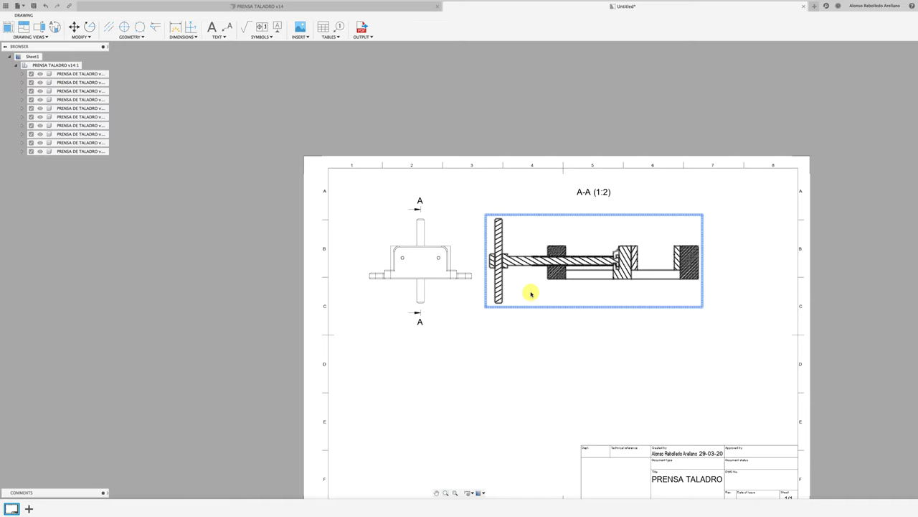
pyautogui.click(535, 306)
pyautogui.press('Delete')
pyautogui.scroll(2, 419, 219)
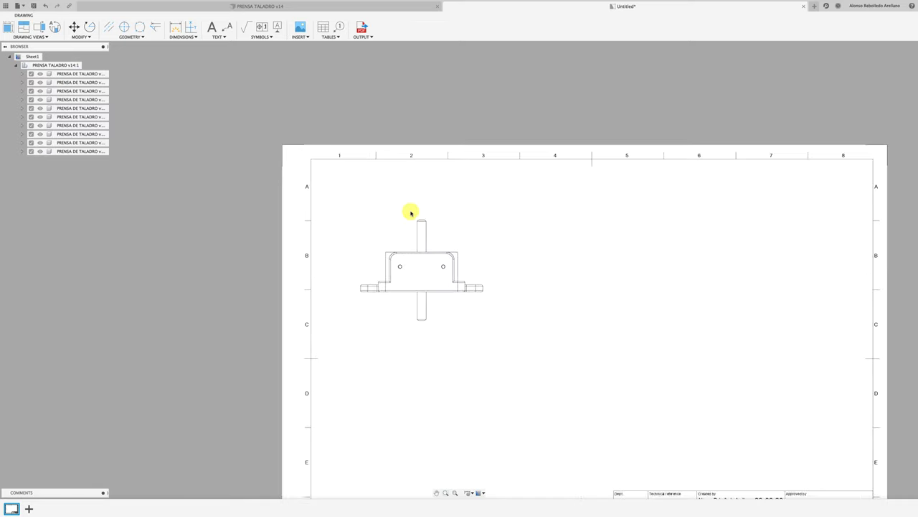
pyautogui.click(416, 215)
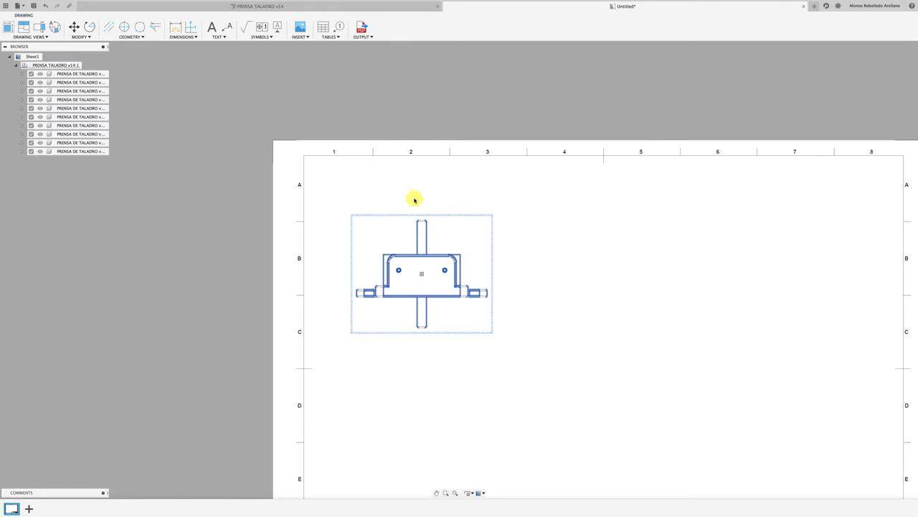
# - Draw a vertical A-A cutting line from above to below the shaft in the front view
pyautogui.click(40, 27)
pyautogui.scroll(2, 424, 228)
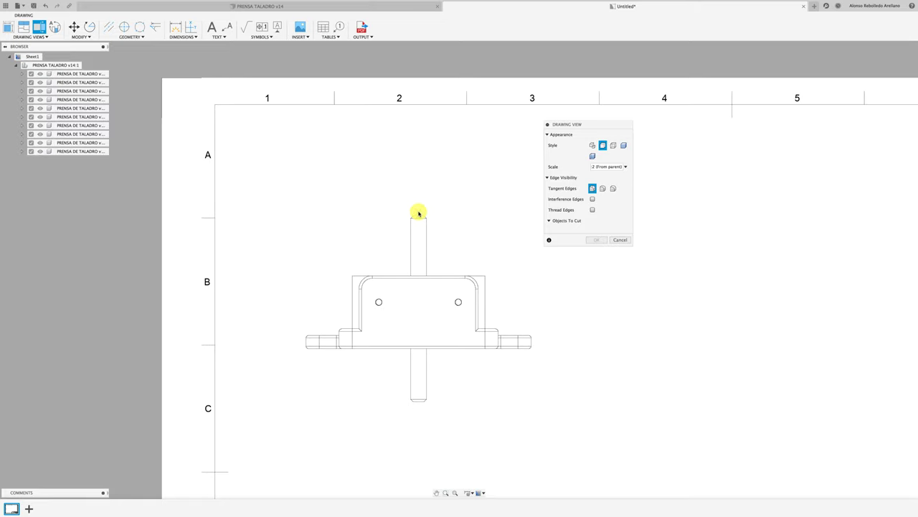
pyautogui.click(418, 187)
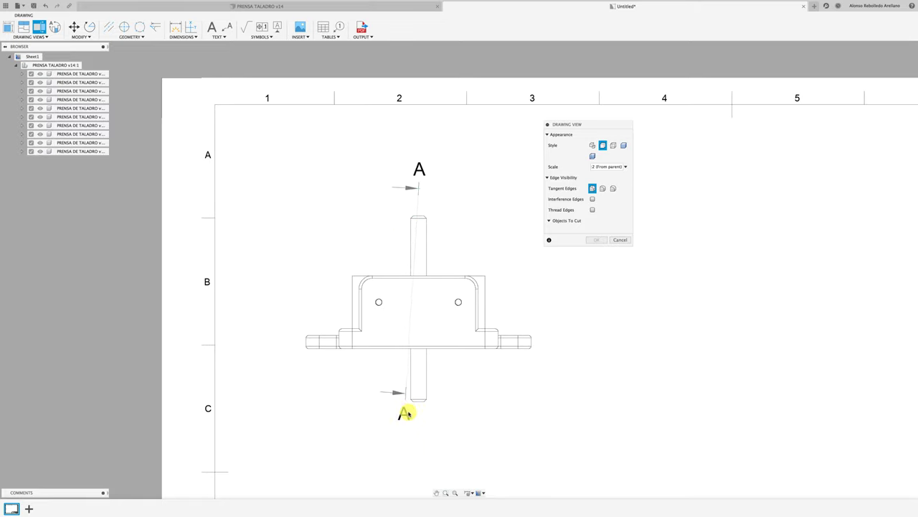
pyautogui.click(418, 421)
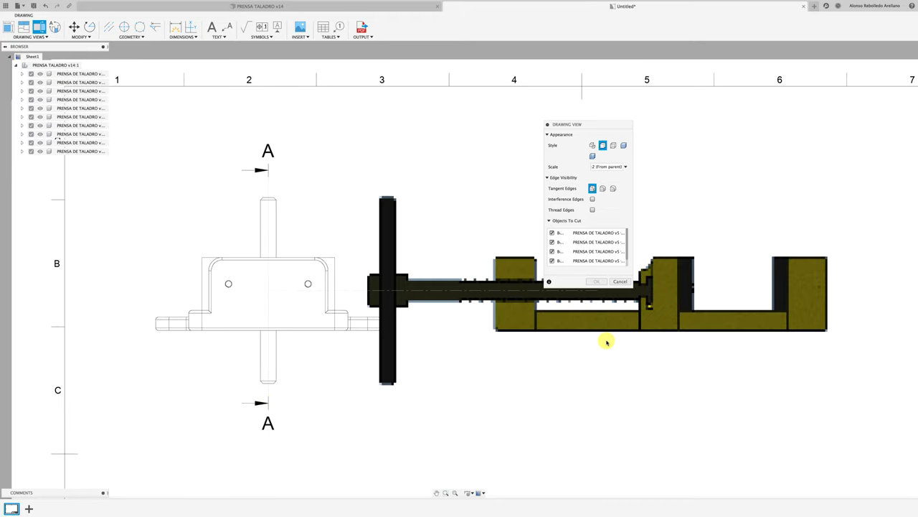
# - Place section A-A right of the front view, excluding MORDAZA MOVIL and PLACA v1 from cutting
pyautogui.click(652, 340)
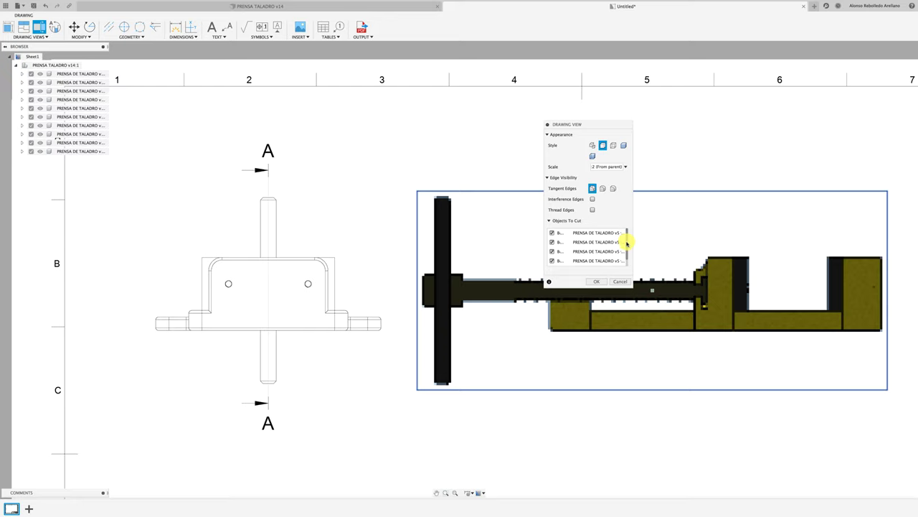
pyautogui.moveTo(631, 287); pyautogui.dragTo(764, 429)
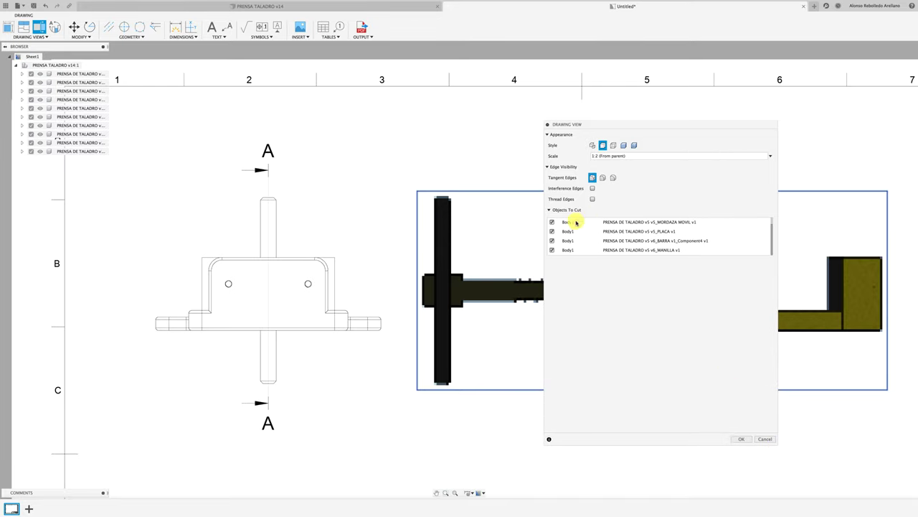
pyautogui.click(551, 222)
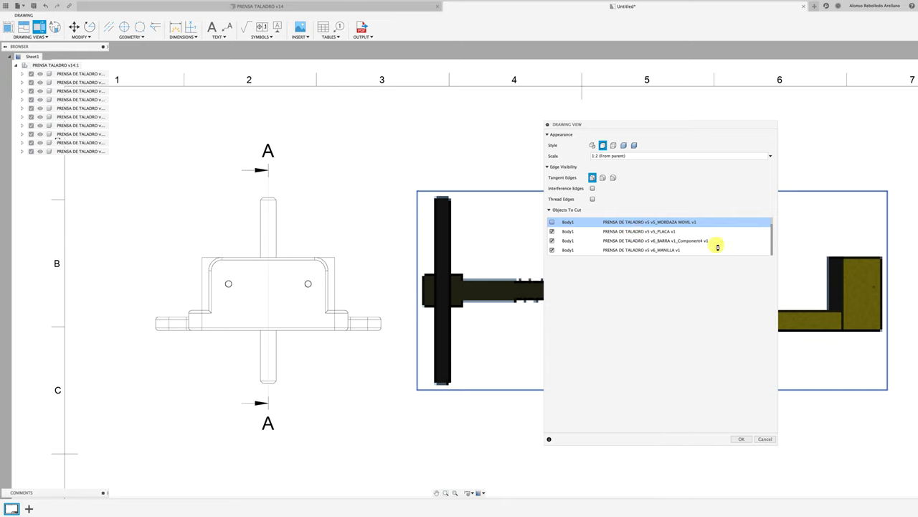
pyautogui.moveTo(772, 245); pyautogui.dragTo(772, 231)
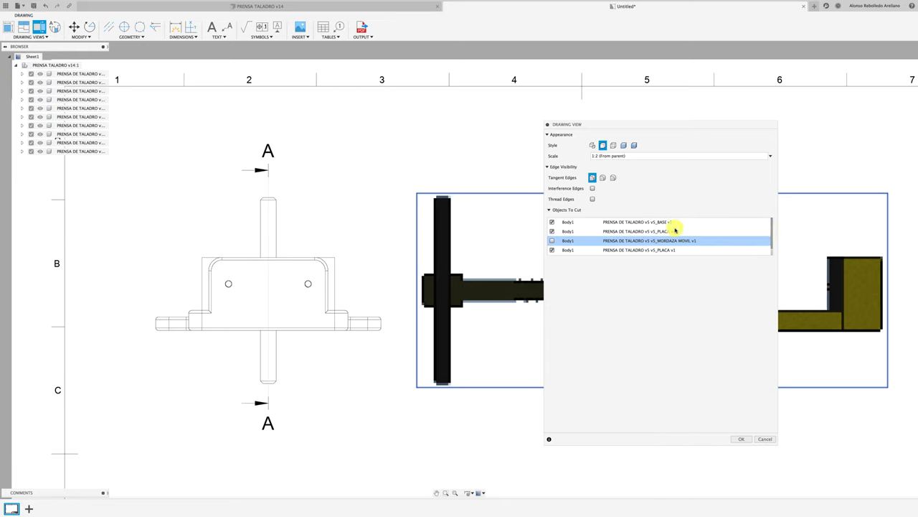
pyautogui.click(552, 231)
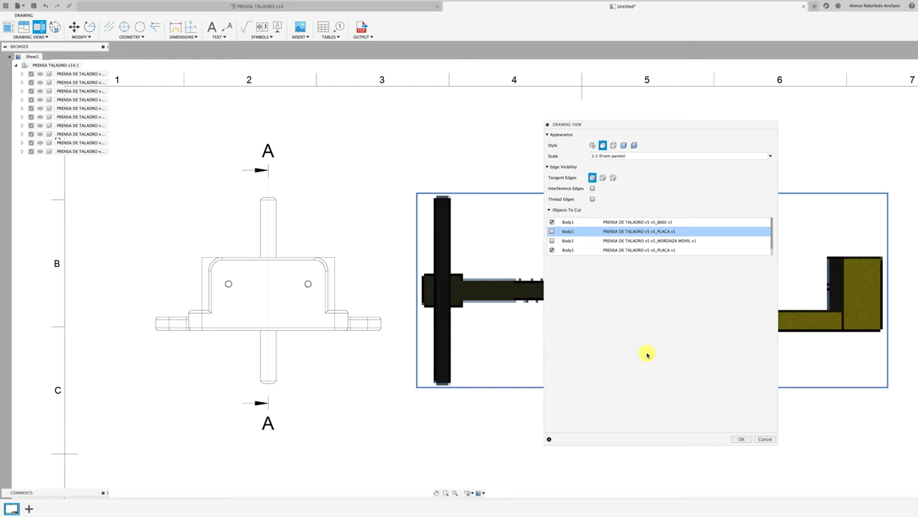
pyautogui.click(741, 439)
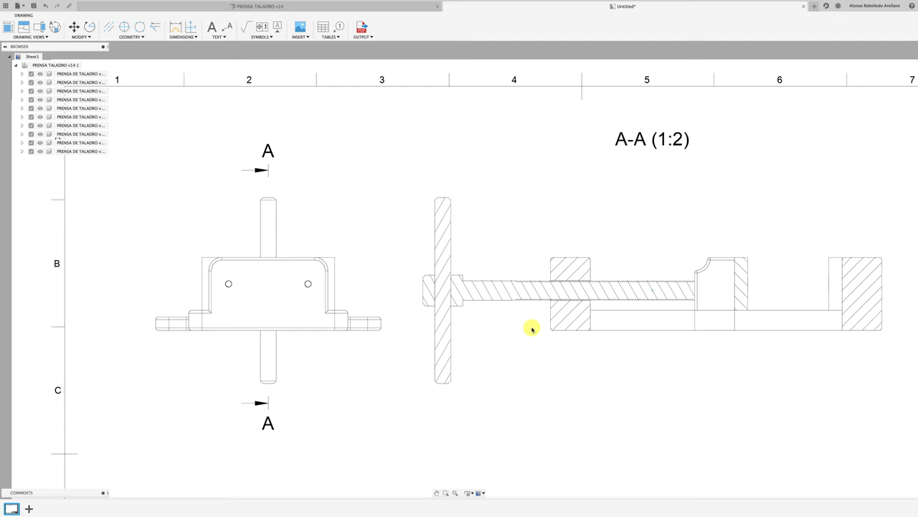
# - Select section A-A and begin a projected view from it toward the lower right
pyautogui.scroll(-2, 531, 329)
pyautogui.scroll(-2, 532, 329)
pyautogui.scroll(-2, 535, 332)
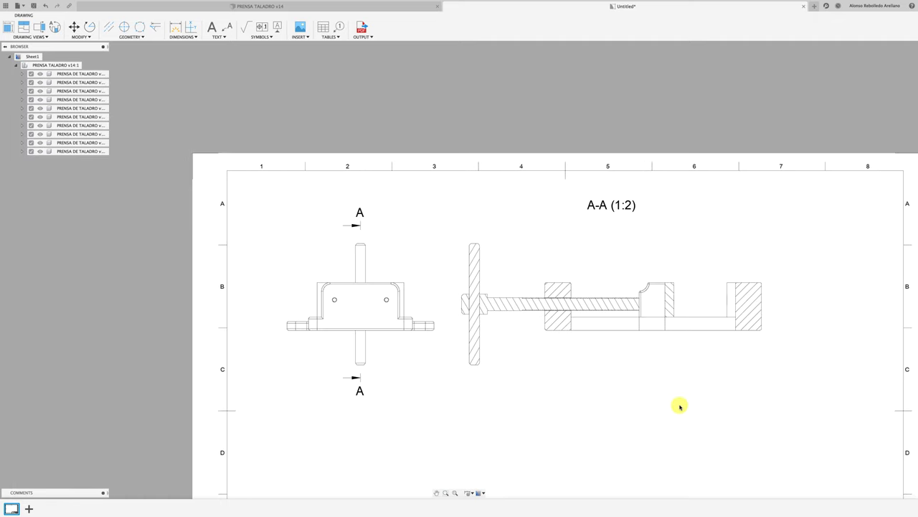
pyautogui.moveTo(681, 406); pyautogui.dragTo(645, 356, button='middle')
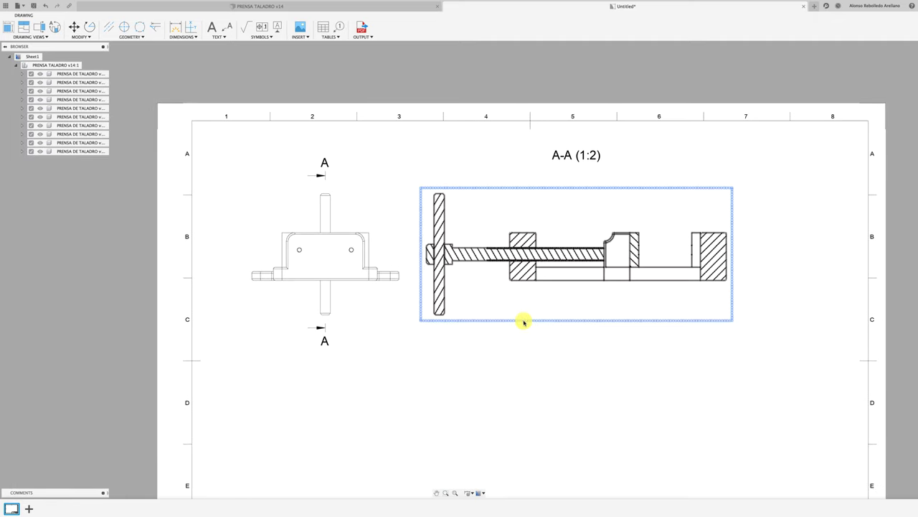
pyautogui.click(523, 320)
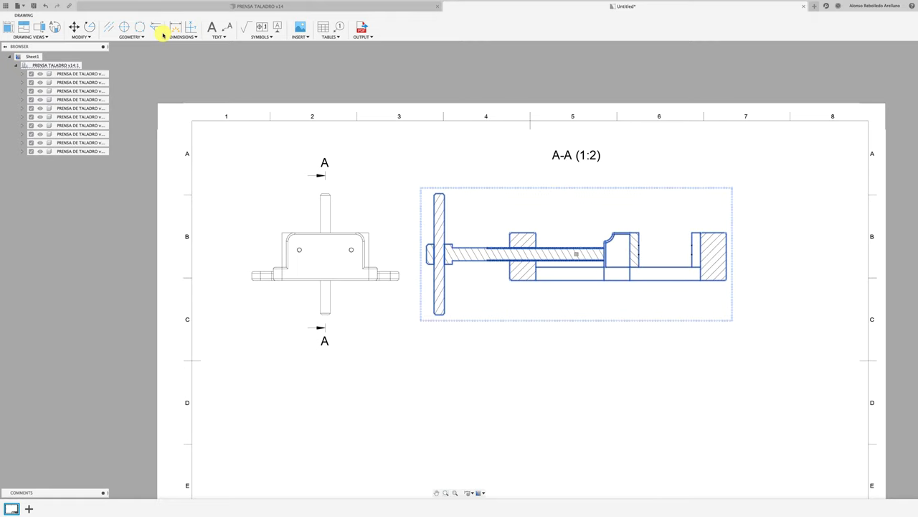
pyautogui.click(32, 35)
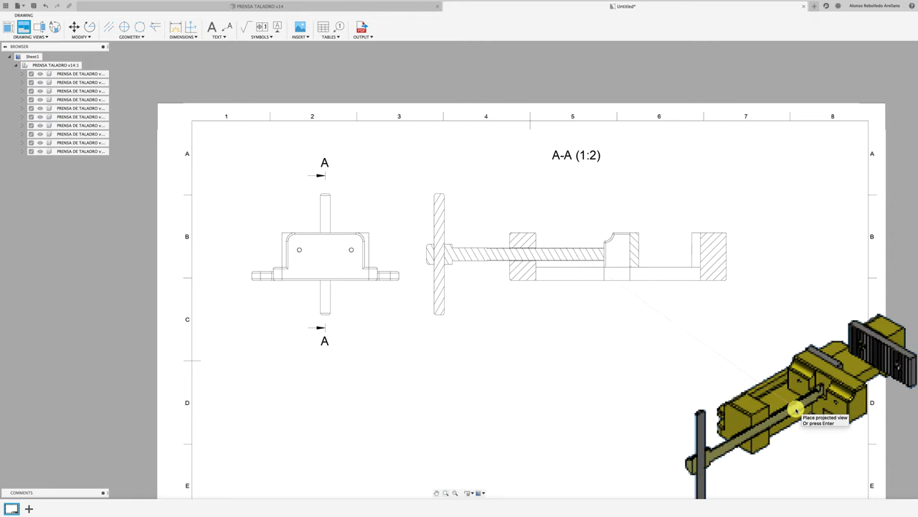
# - Place the isometric view at the lower right, then slide it left beneath section A-A
pyautogui.click(795, 409)
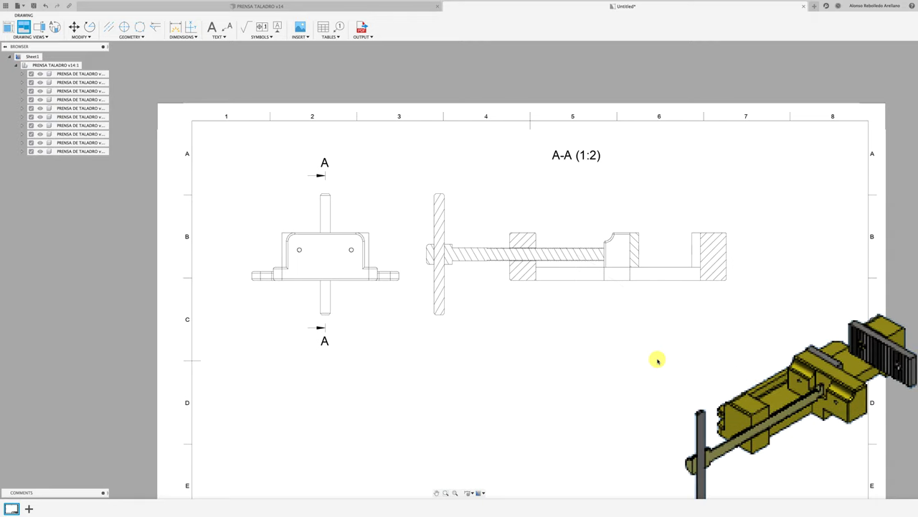
pyautogui.press('Return')
pyautogui.moveTo(658, 360); pyautogui.dragTo(582, 301, button='middle')
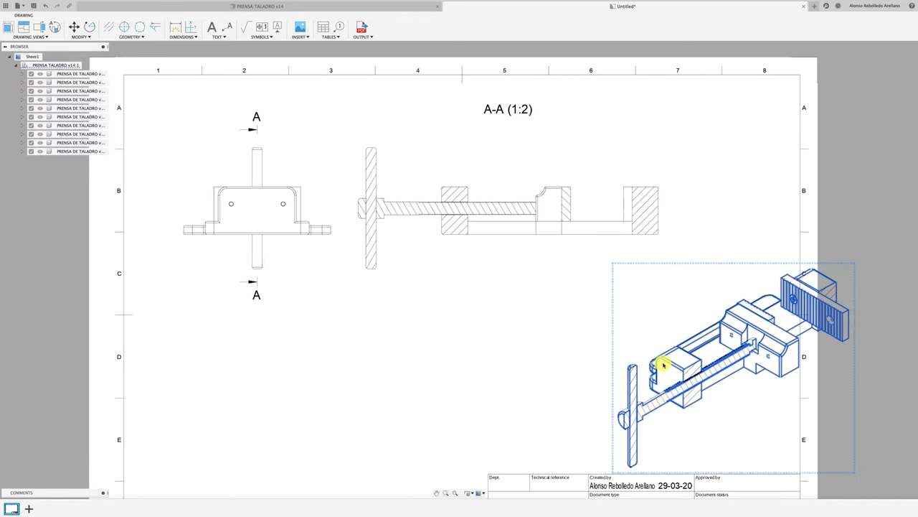
pyautogui.moveTo(663, 365); pyautogui.dragTo(524, 363)
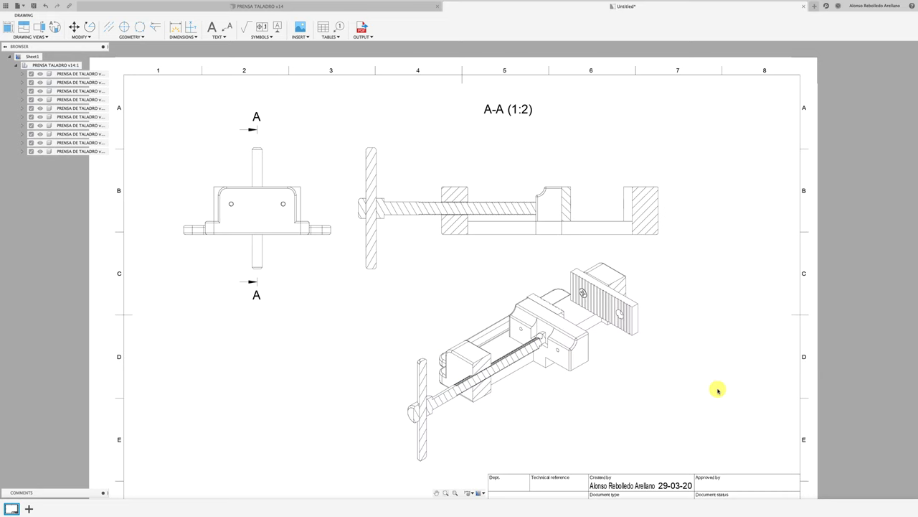
pyautogui.scroll(1, 553, 344)
pyautogui.scroll(3, 539, 340)
pyautogui.scroll(1, 504, 356)
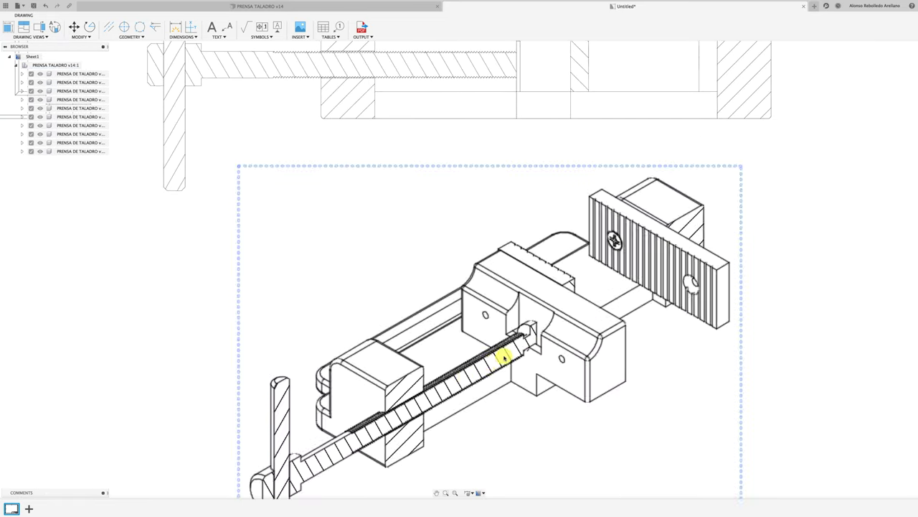
pyautogui.scroll(-5, 641, 379)
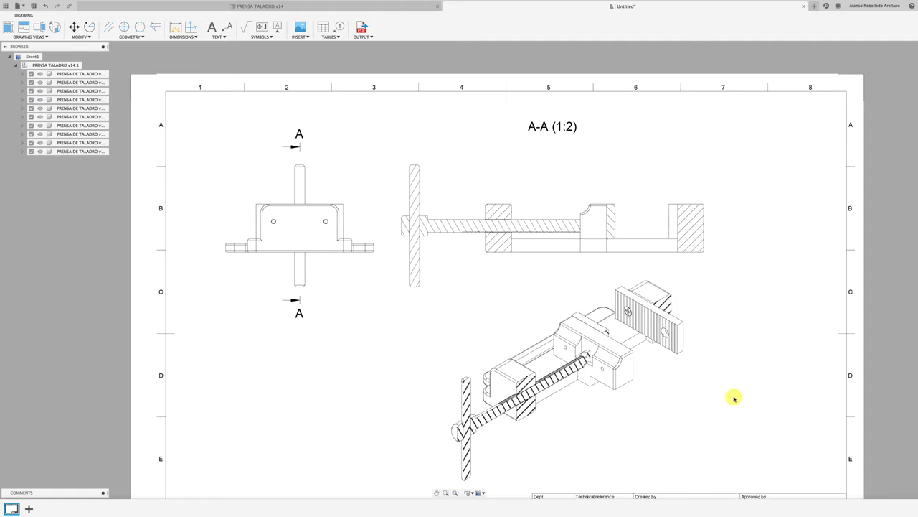
pyautogui.moveTo(741, 388); pyautogui.dragTo(747, 369, button='middle')
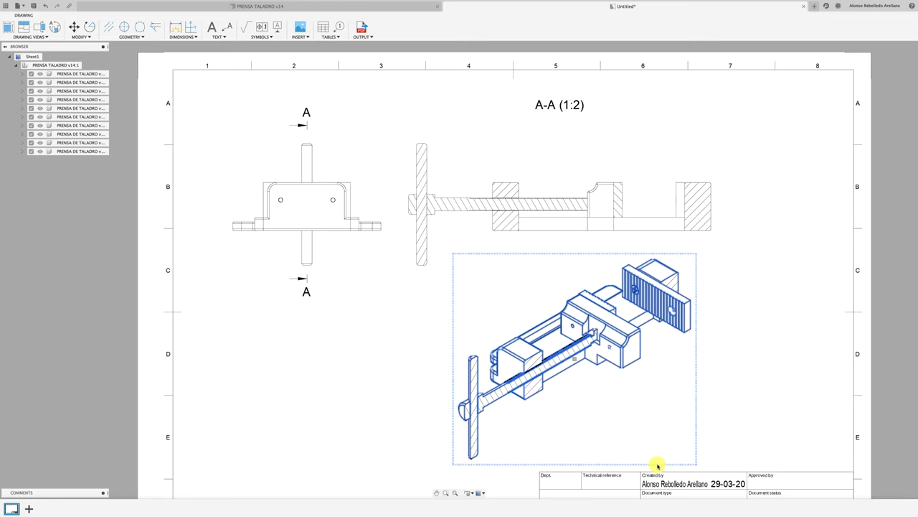
pyautogui.click(585, 375)
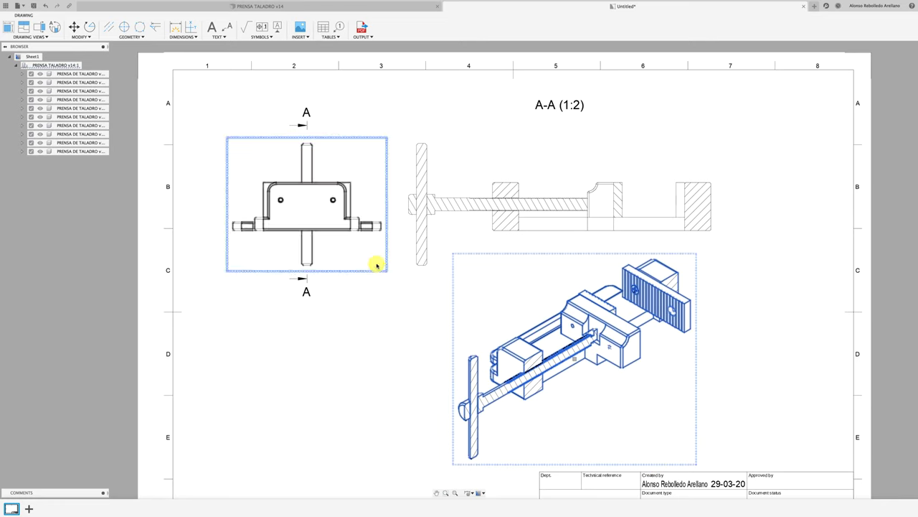
pyautogui.click(303, 148)
pyautogui.click(330, 302)
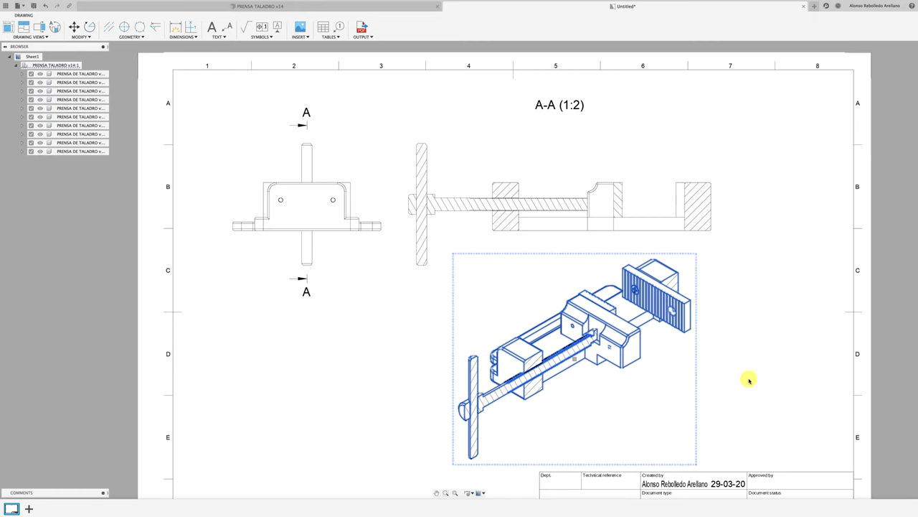
pyautogui.scroll(1, 749, 379)
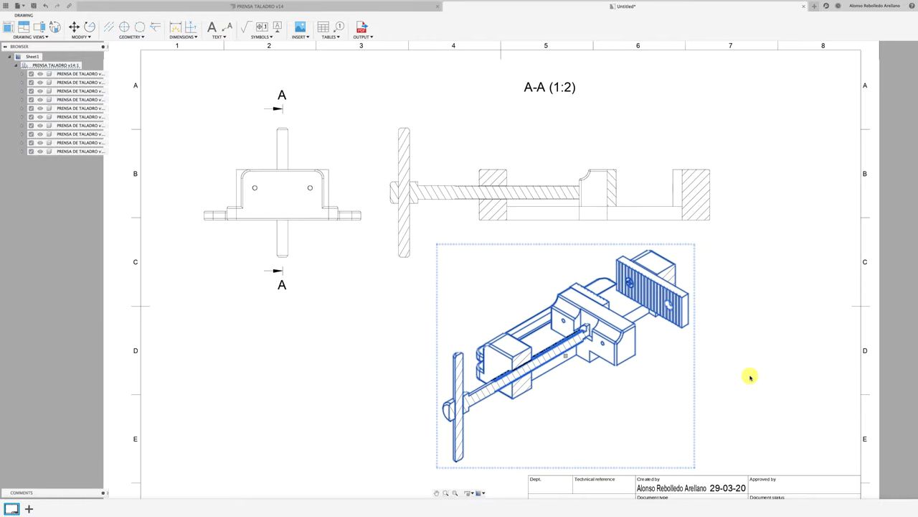
pyautogui.click(749, 377)
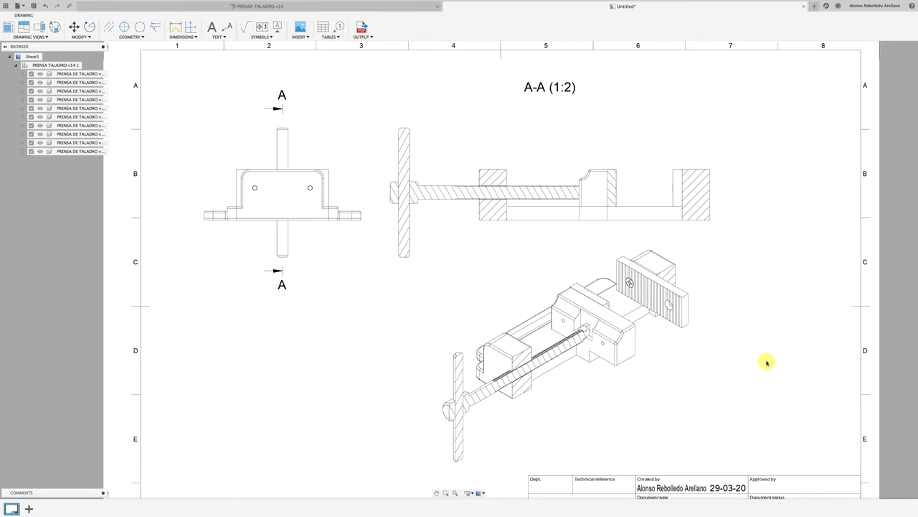